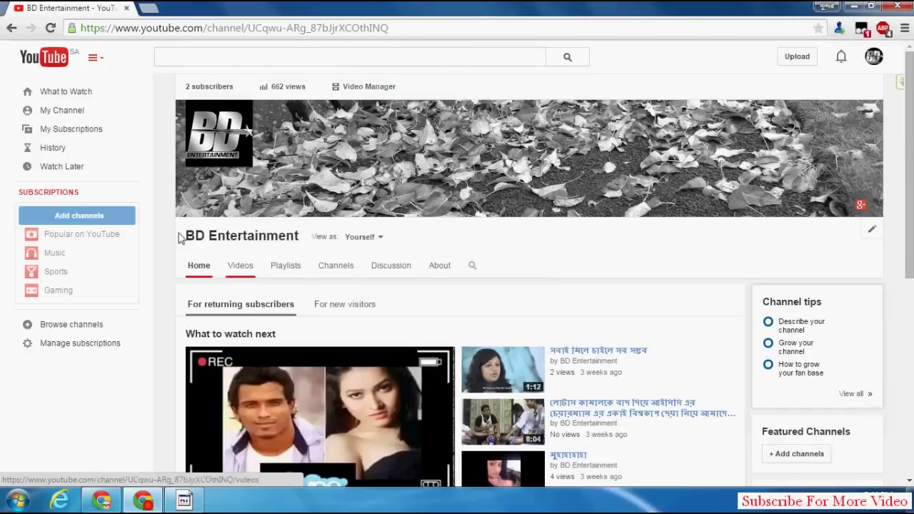
# Open the channel's Video Manager and look through the list of uploaded videos
pyautogui.click(375, 87)
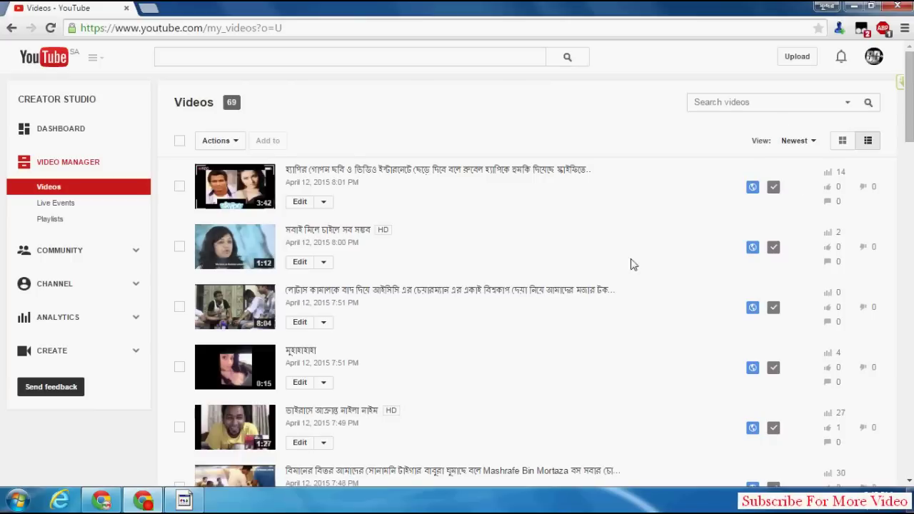
pyautogui.scroll(-3, 355, 171)
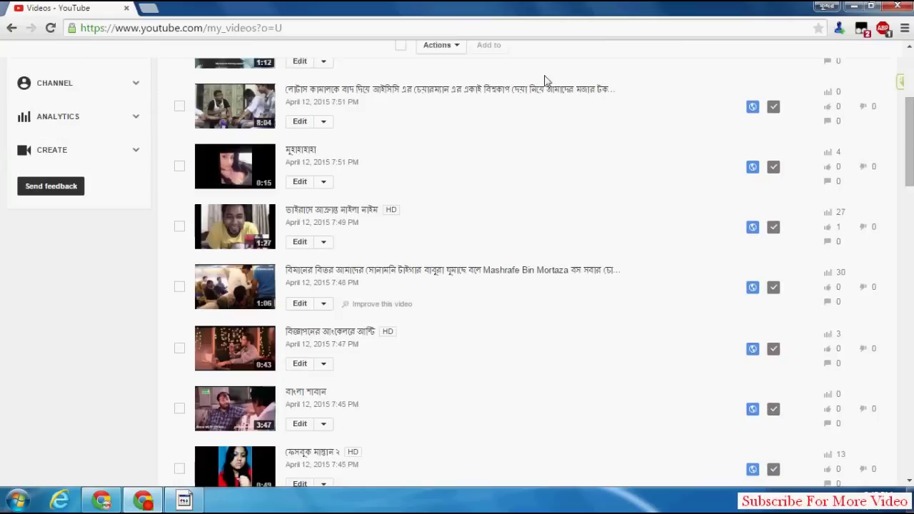
pyautogui.scroll(3, 659, 169)
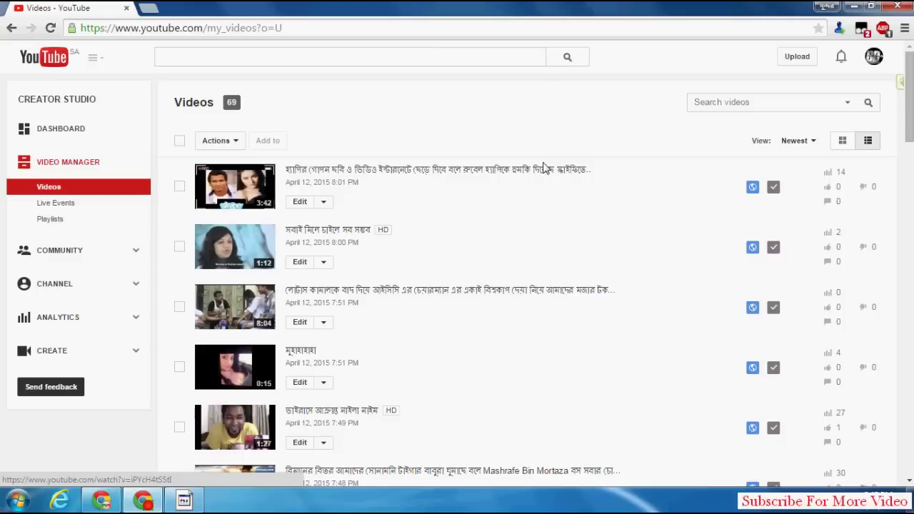
# Open the YouTube account settings and bring up the channel's additional features page
pyautogui.click(875, 59)
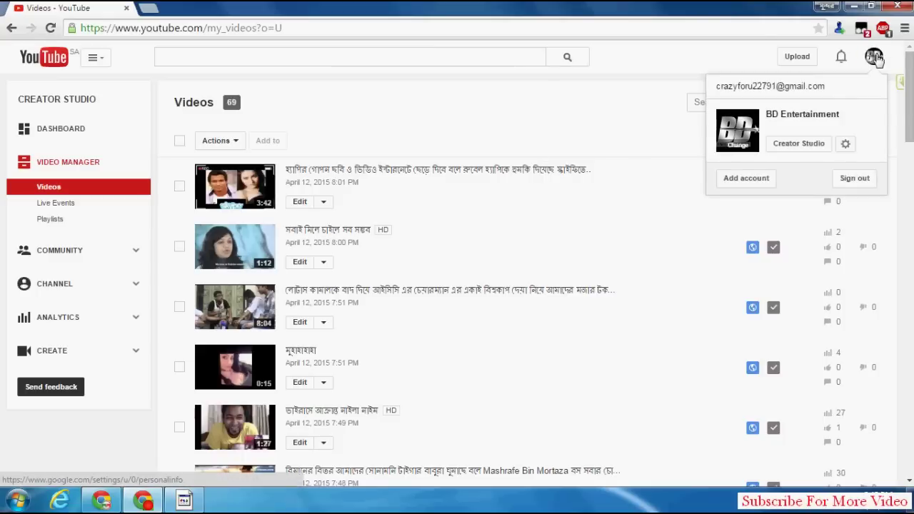
pyautogui.click(847, 145)
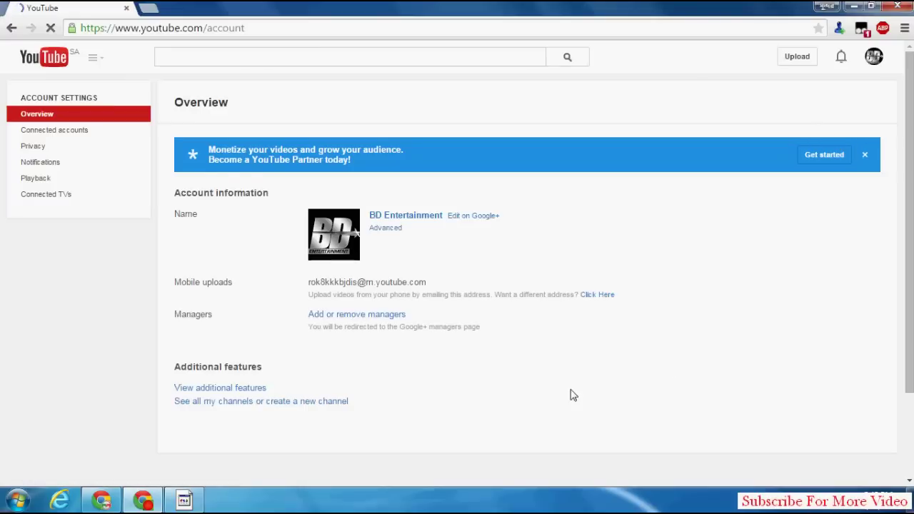
pyautogui.scroll(-1, 500, 285)
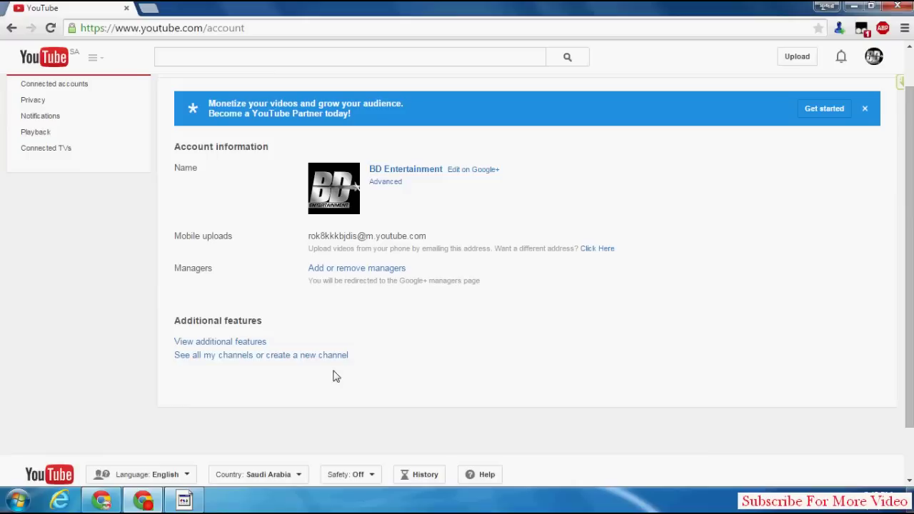
pyautogui.click(232, 346)
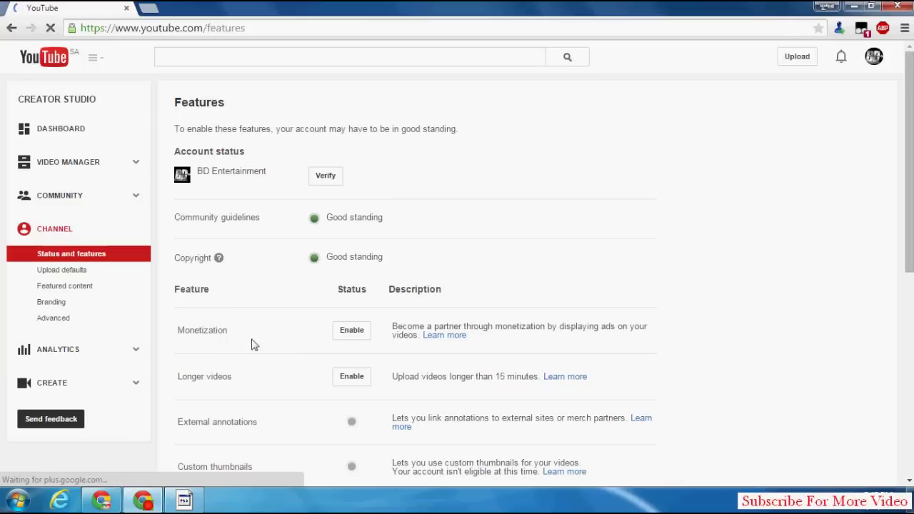
# Examine the channel's account verification, community guidelines and copyright status on the Features page
pyautogui.scroll(-1, 908, 165)
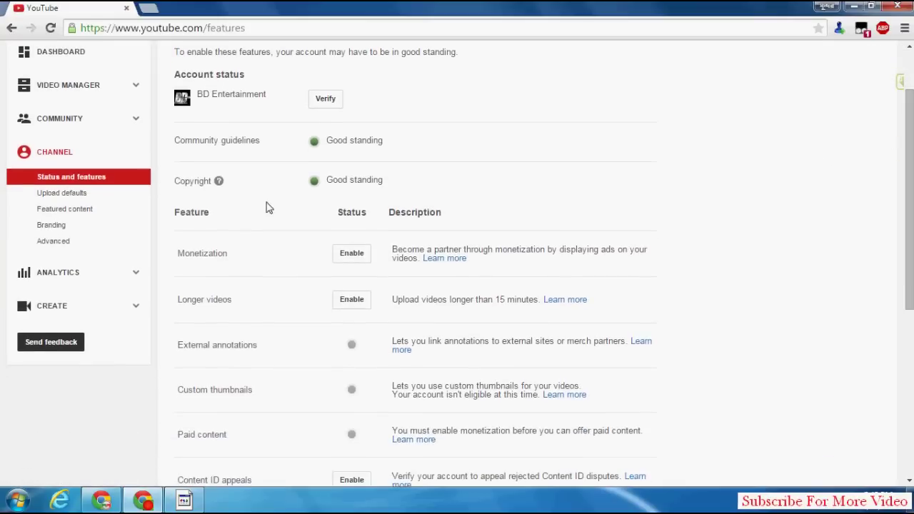
pyautogui.scroll(1, 909, 214)
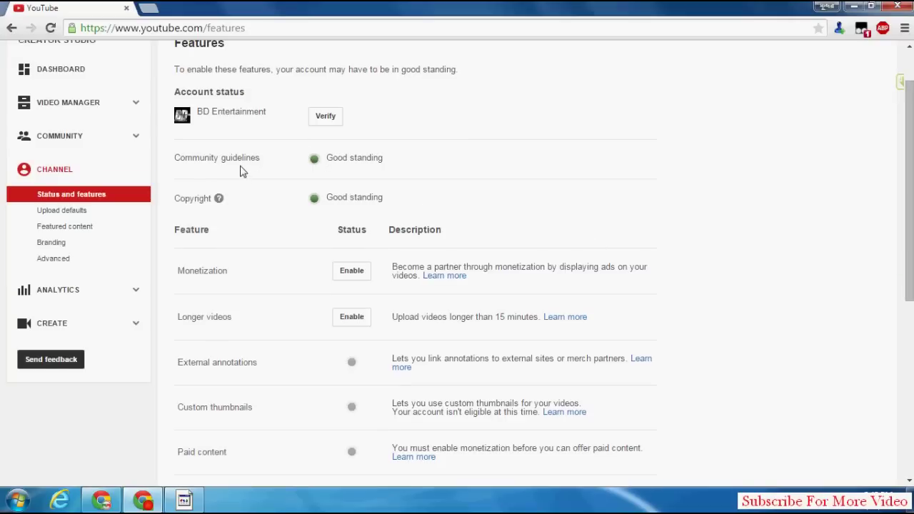
pyautogui.moveTo(320, 160); pyautogui.dragTo(386, 162)
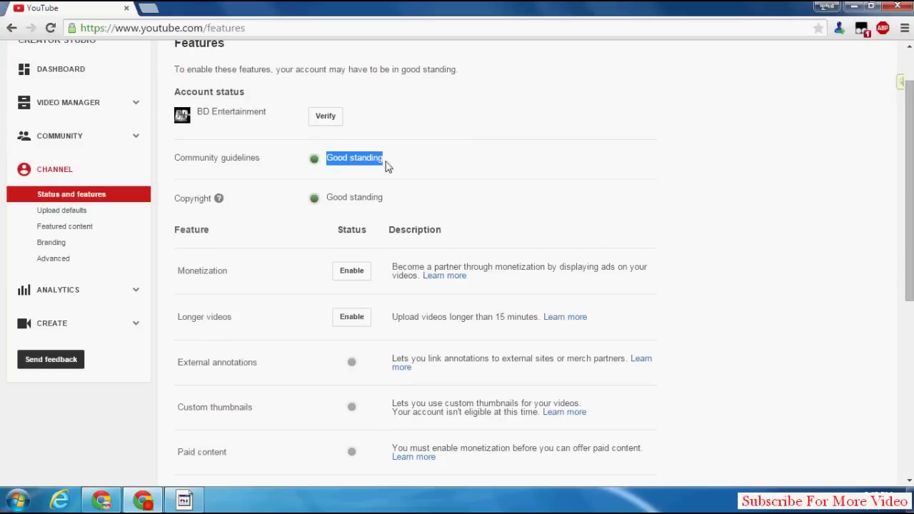
pyautogui.tripleClick(329, 197)
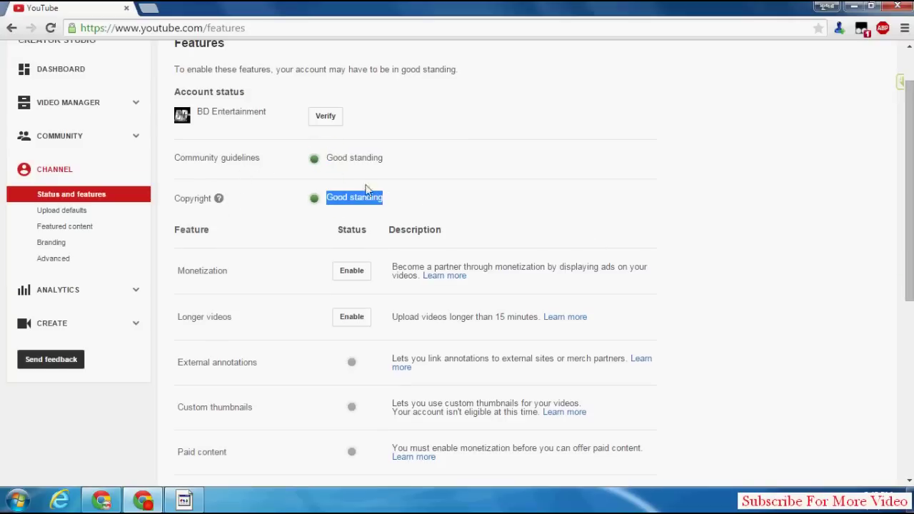
pyautogui.click(332, 157)
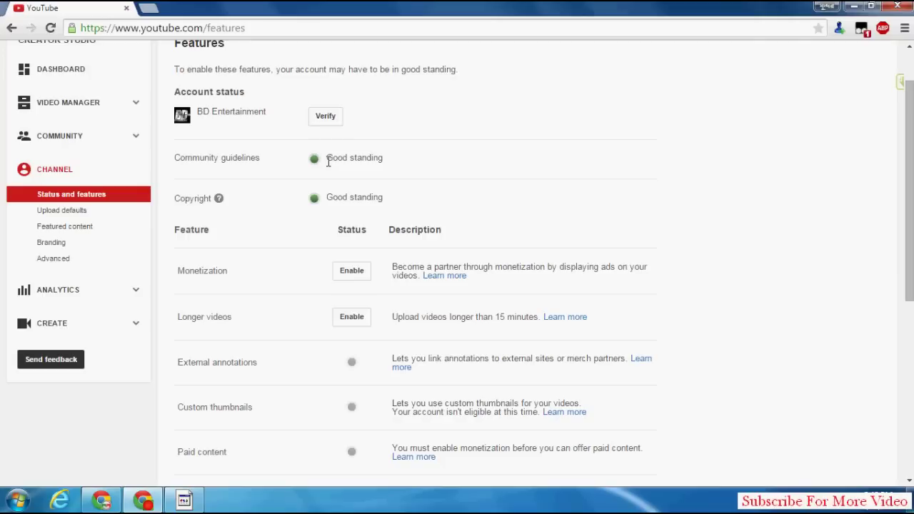
pyautogui.click(315, 159)
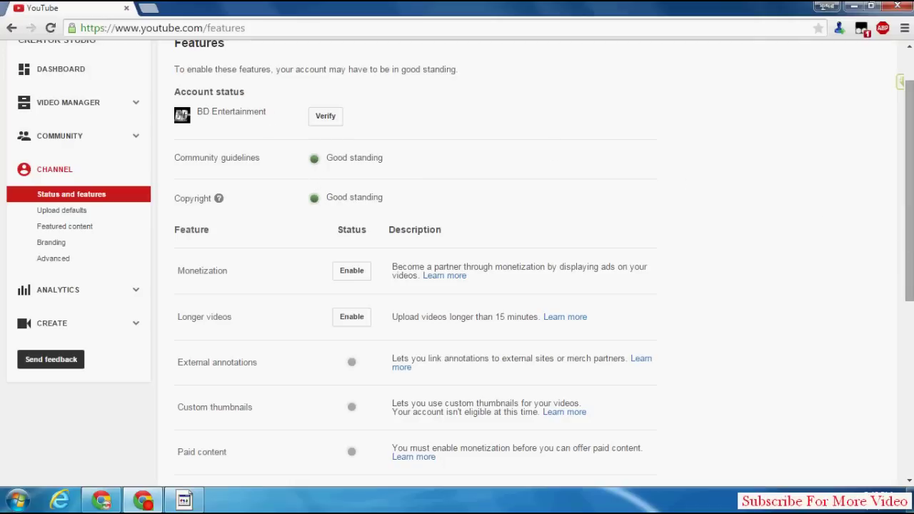
pyautogui.scroll(1, 909, 178)
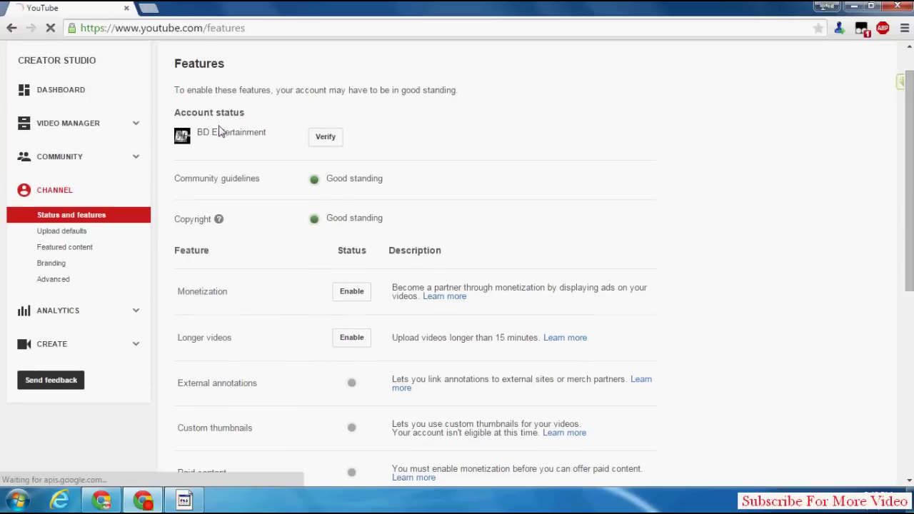
pyautogui.moveTo(204, 133); pyautogui.dragTo(416, 141)
pyautogui.click(416, 140)
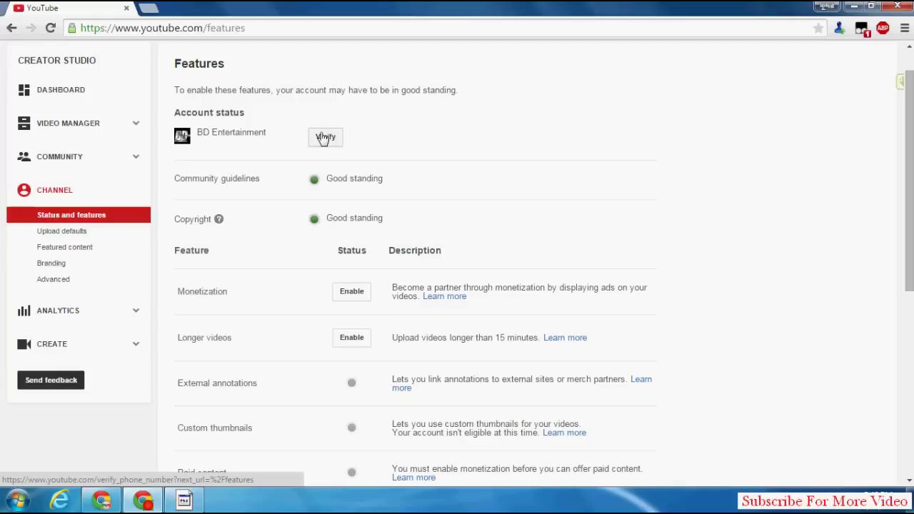
# View the phone verification form and its country choices, then return to the Features page without verifying
pyautogui.click(322, 142)
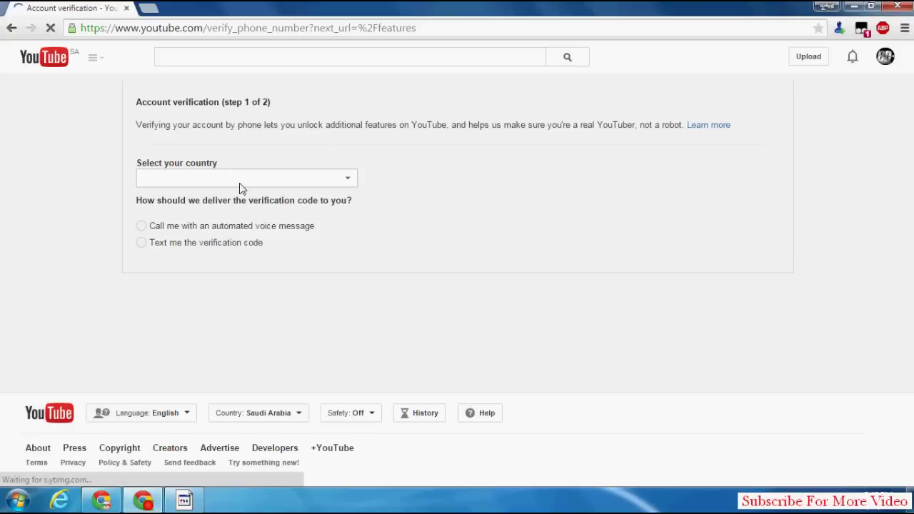
pyautogui.click(265, 179)
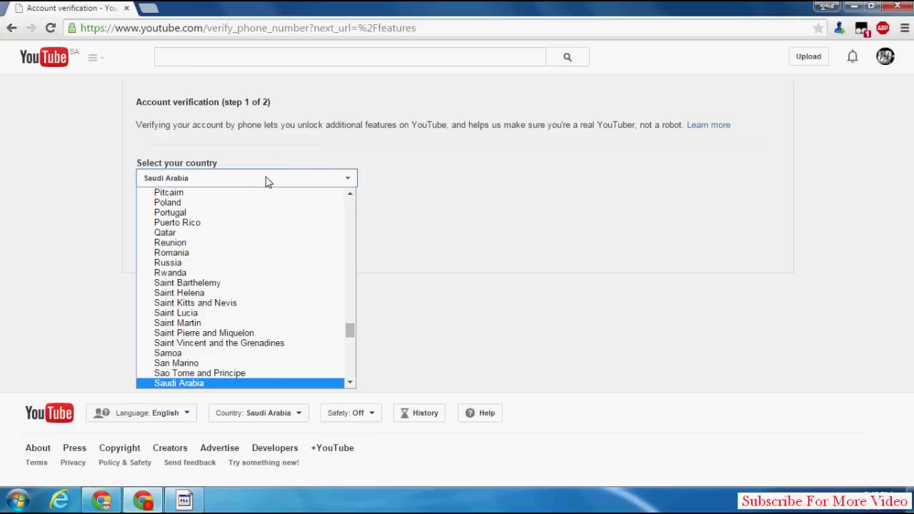
pyautogui.click(265, 179)
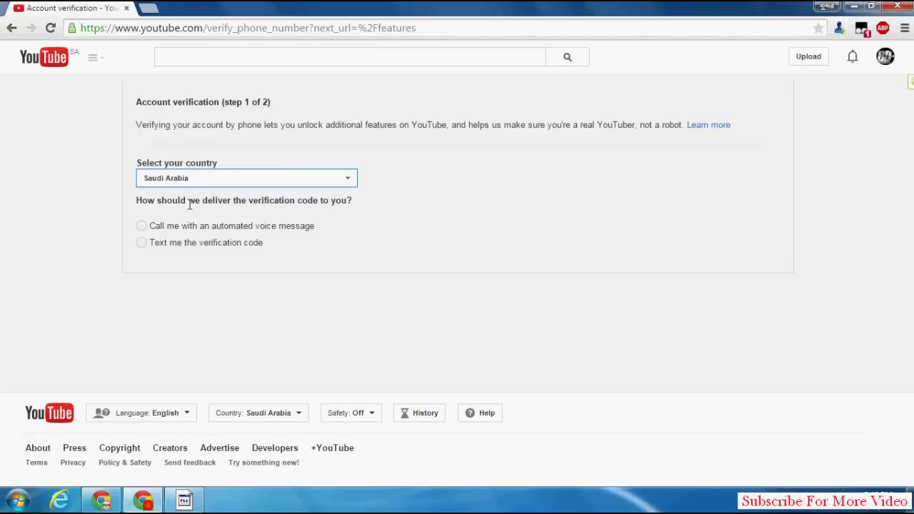
pyautogui.click(11, 28)
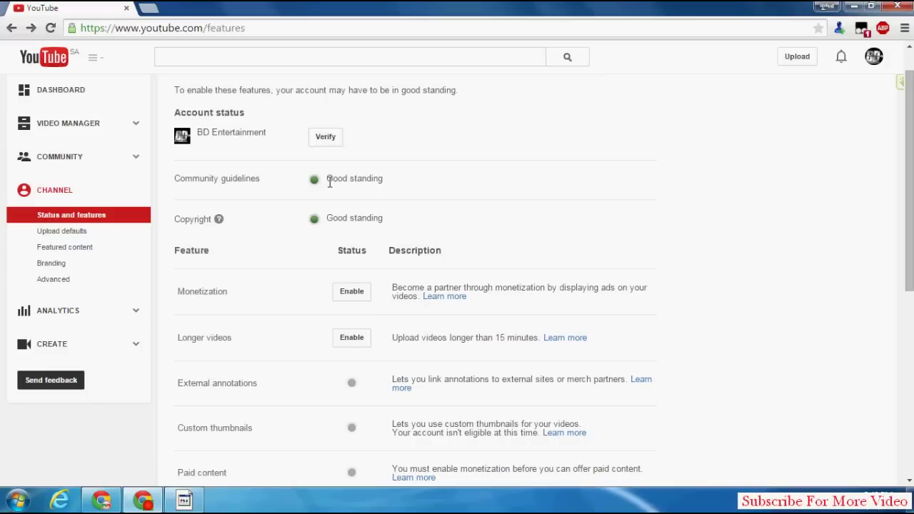
# Read the description of the Longer videos feature in the features list
pyautogui.scroll(-1, 386, 266)
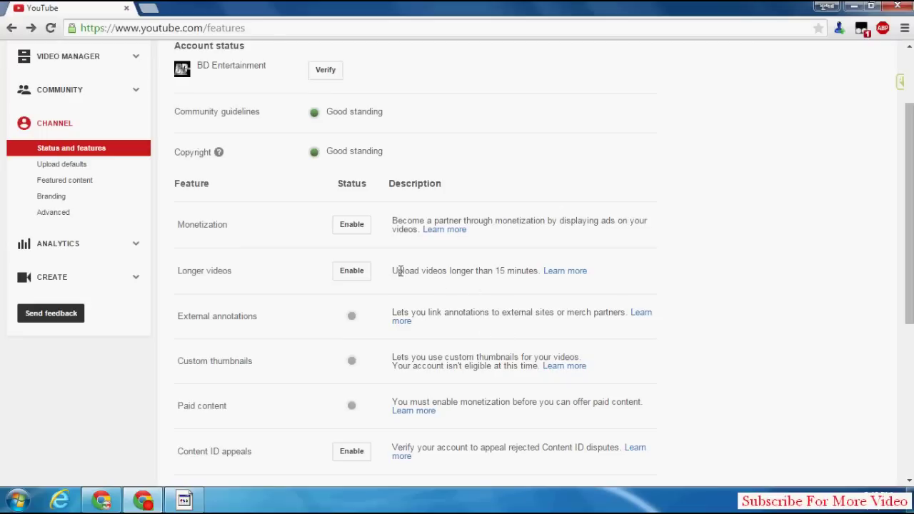
pyautogui.moveTo(396, 271); pyautogui.dragTo(530, 269)
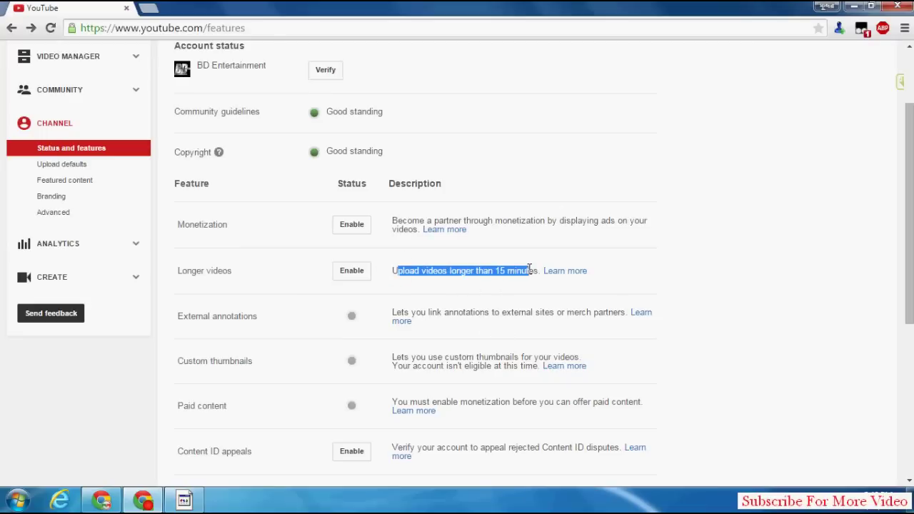
pyautogui.scroll(2, 500, 247)
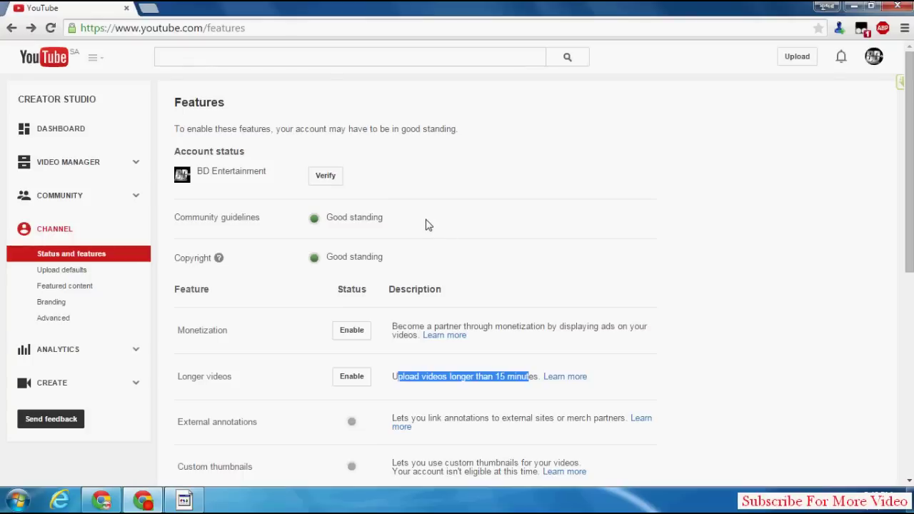
pyautogui.click(431, 221)
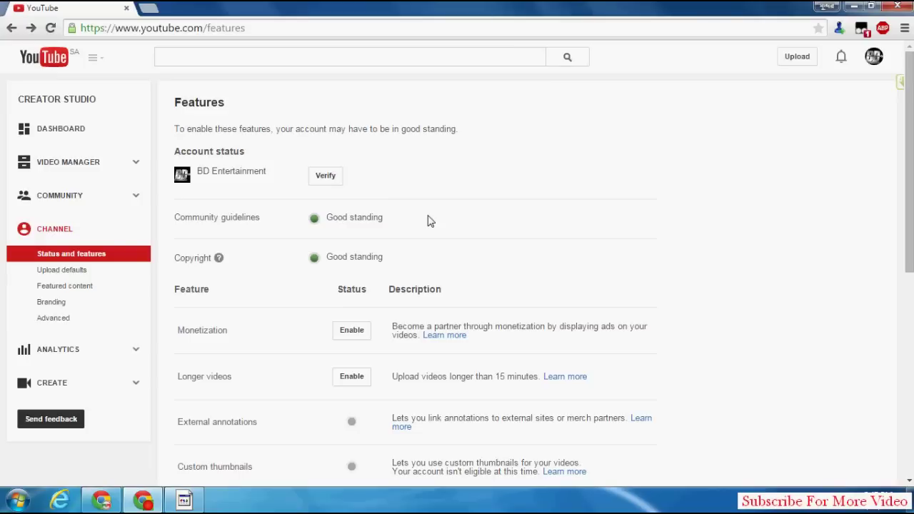
# Choose to enable the Monetization feature and bring up the monetization agreement for the account
pyautogui.scroll(-1, 457, 285)
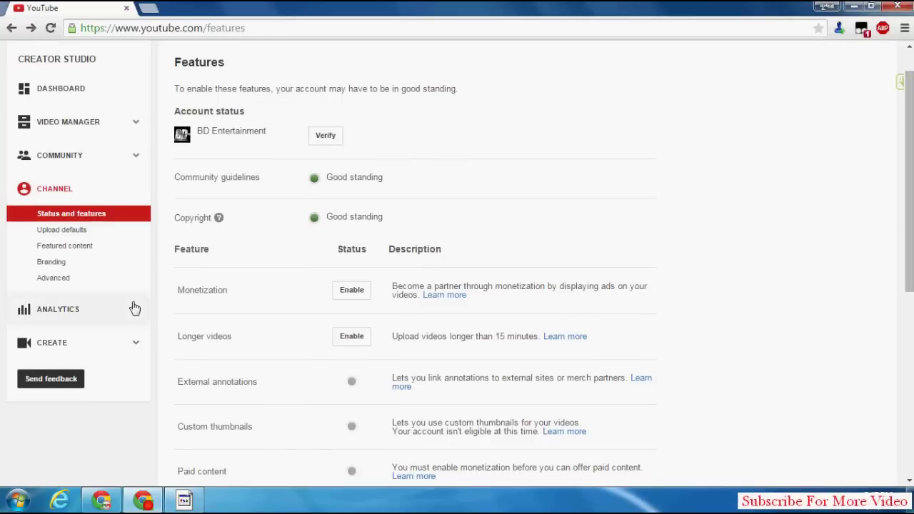
pyautogui.moveTo(180, 290); pyautogui.dragTo(246, 283)
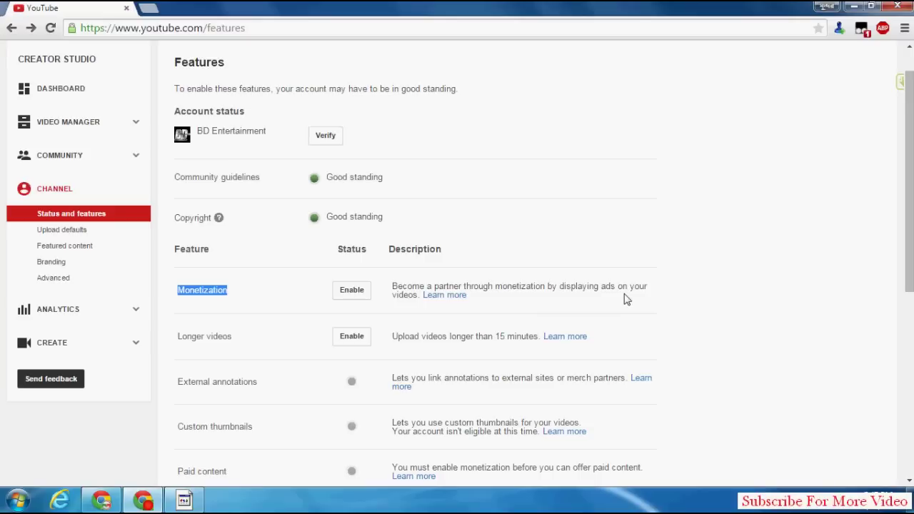
pyautogui.click(359, 297)
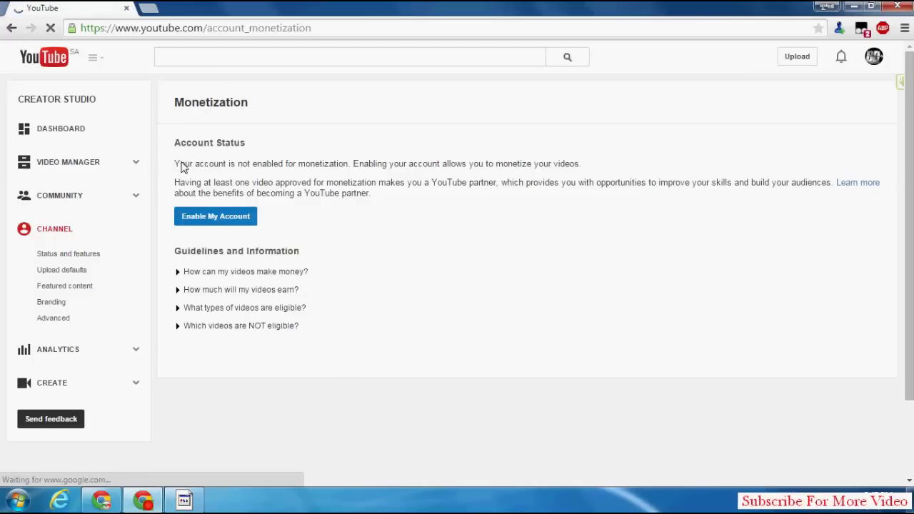
pyautogui.moveTo(176, 166); pyautogui.dragTo(578, 162)
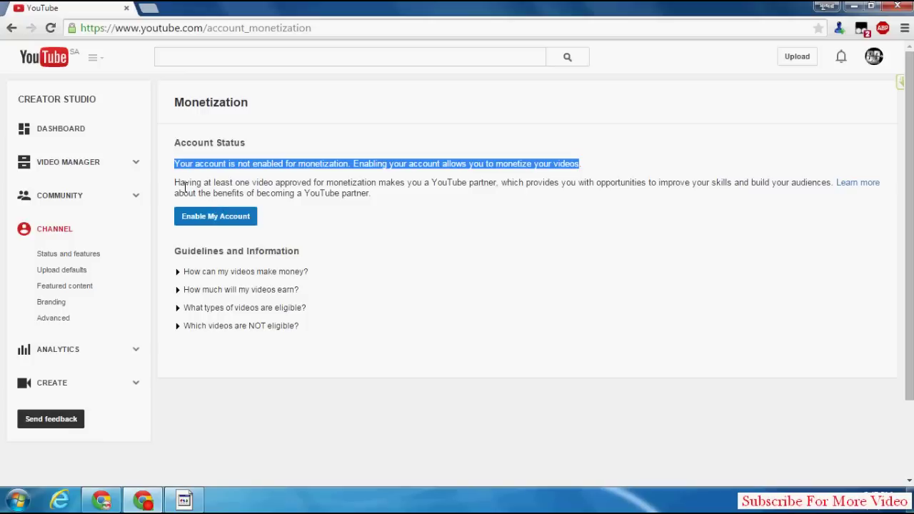
pyautogui.click(230, 219)
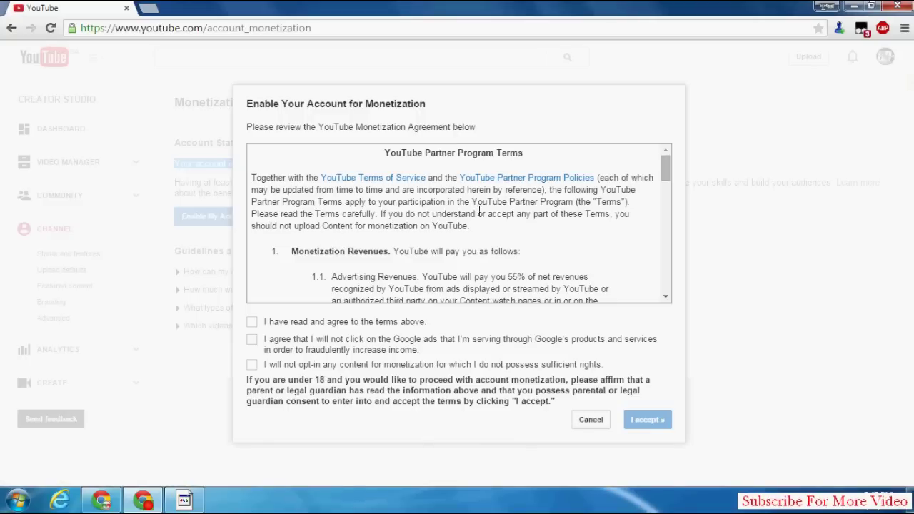
# Review the YouTube Partner Program Terms through to the end, including the advertising revenue share clause
pyautogui.moveTo(383, 156); pyautogui.dragTo(529, 155)
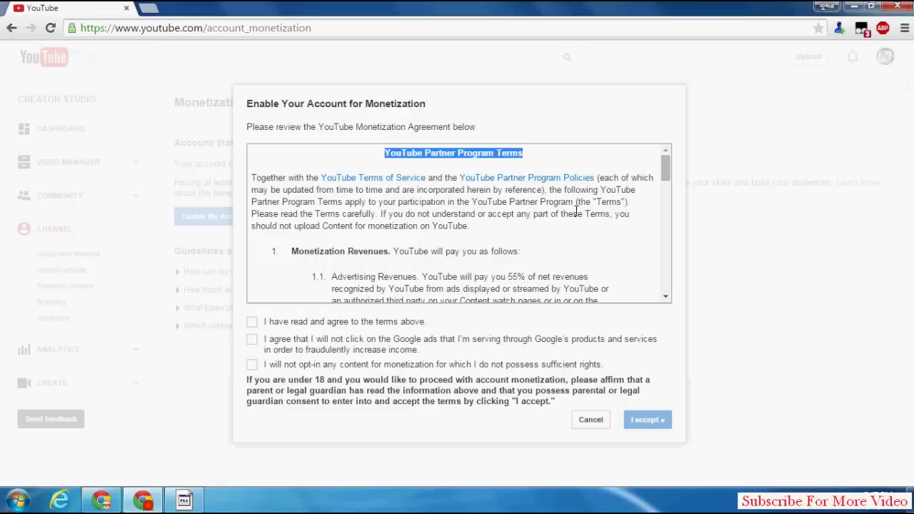
pyautogui.moveTo(664, 170); pyautogui.dragTo(657, 200)
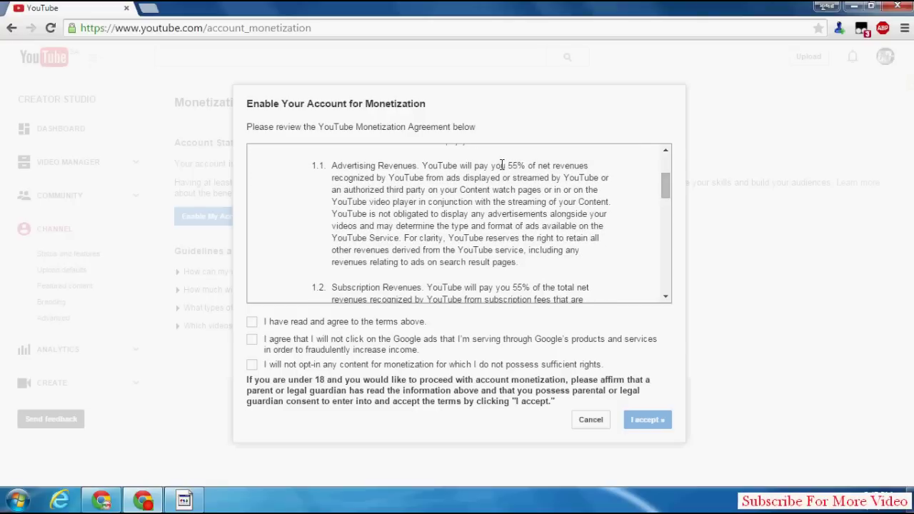
pyautogui.moveTo(511, 166); pyautogui.dragTo(520, 167)
pyautogui.moveTo(666, 198); pyautogui.dragTo(658, 172)
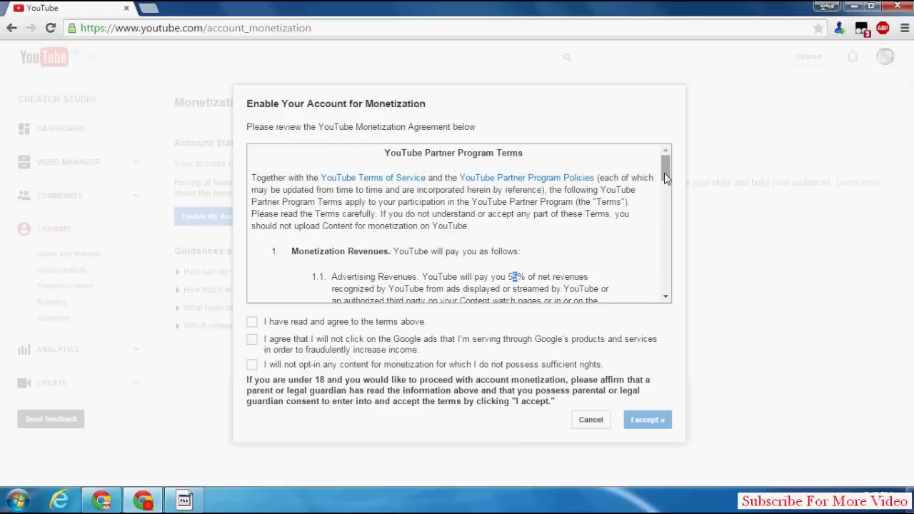
pyautogui.moveTo(665, 178); pyautogui.dragTo(665, 286)
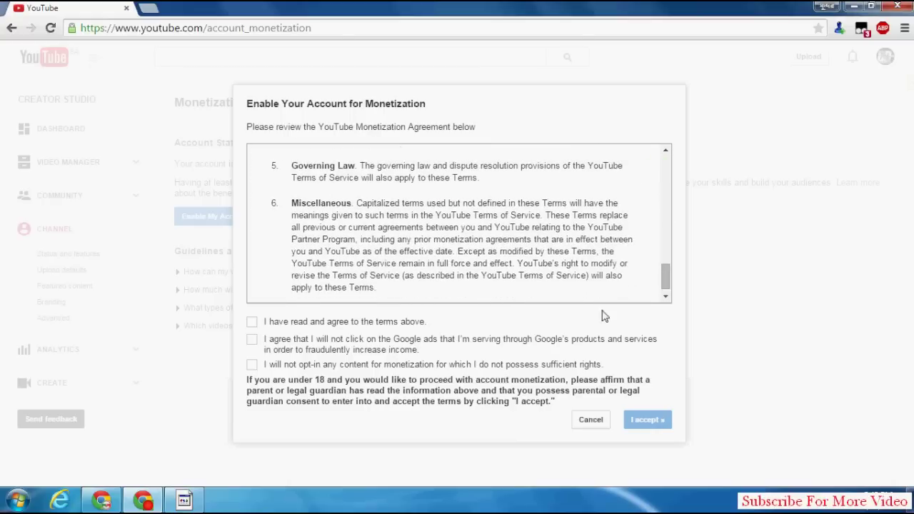
# Agree to all three monetization statements: the terms, no clicking on own Google ads, and sufficient content rights
pyautogui.click(252, 322)
pyautogui.click(254, 342)
pyautogui.click(252, 365)
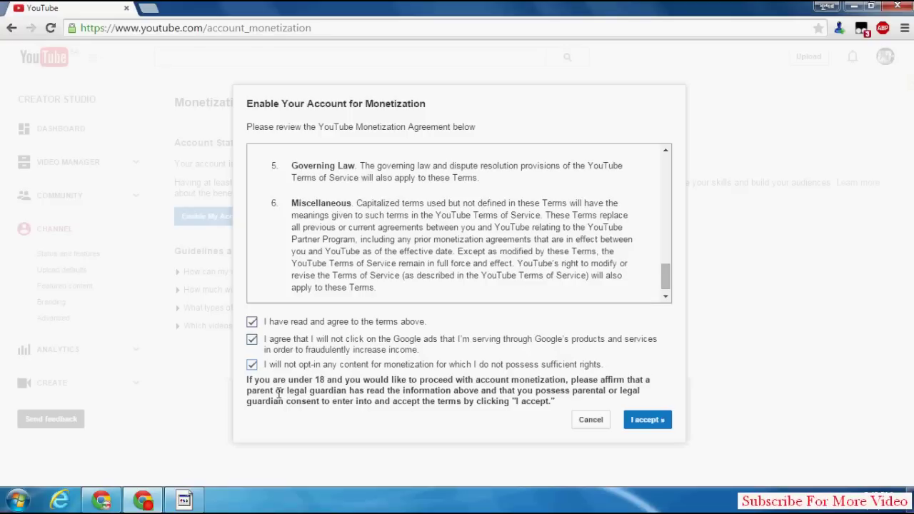
pyautogui.moveTo(315, 391); pyautogui.dragTo(402, 398)
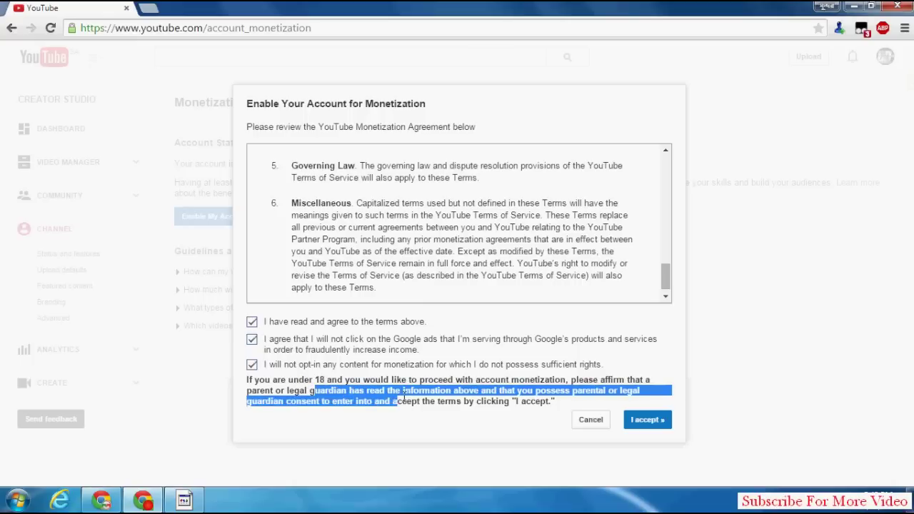
pyautogui.click(444, 381)
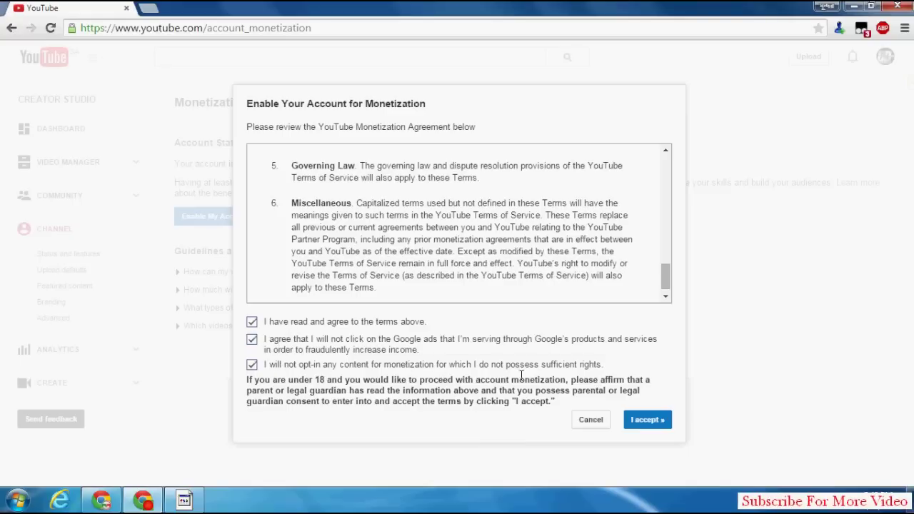
# Accept the monetization agreement and monetize the channel's videos with overlay in-video ads and skippable video ads, acknowledging the how-to notice
pyautogui.click(650, 422)
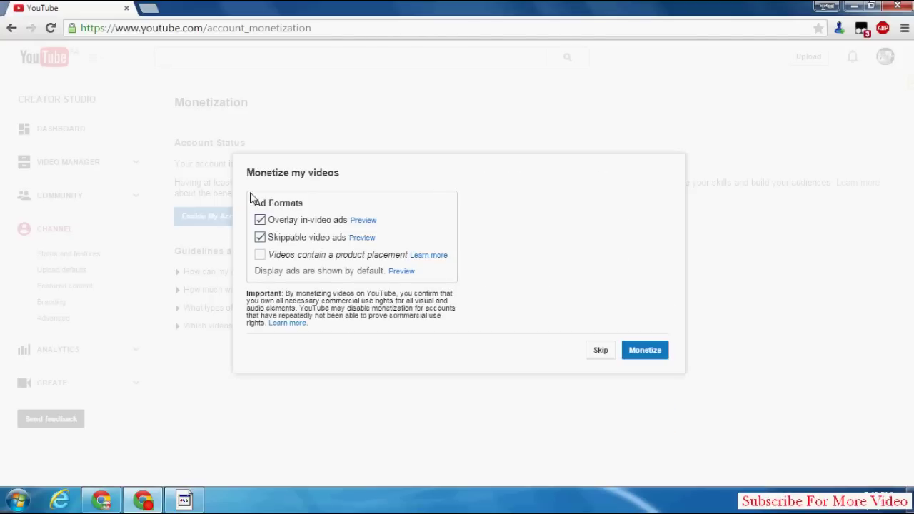
pyautogui.moveTo(249, 172); pyautogui.dragTo(343, 177)
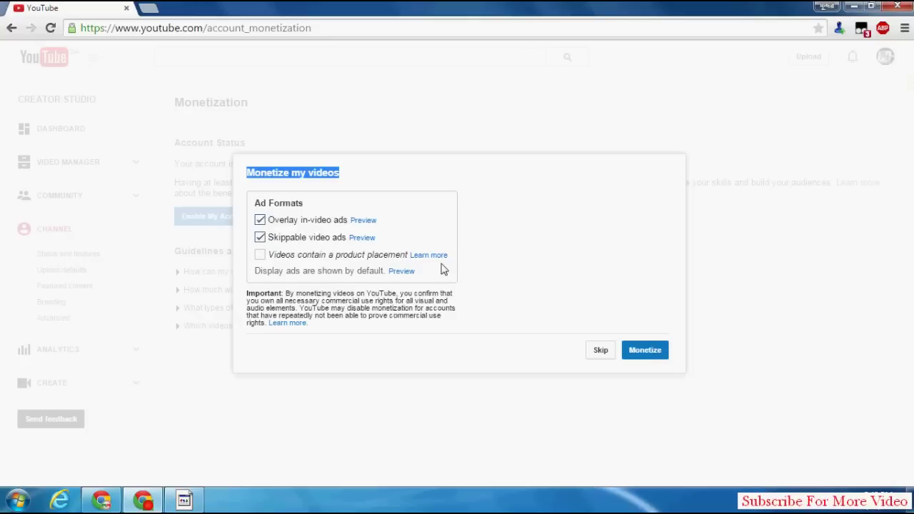
pyautogui.click(653, 354)
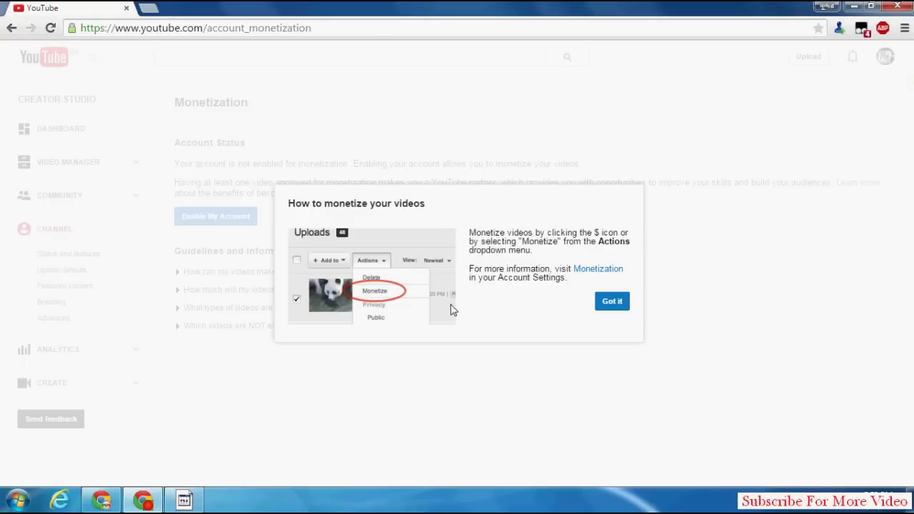
pyautogui.click(612, 303)
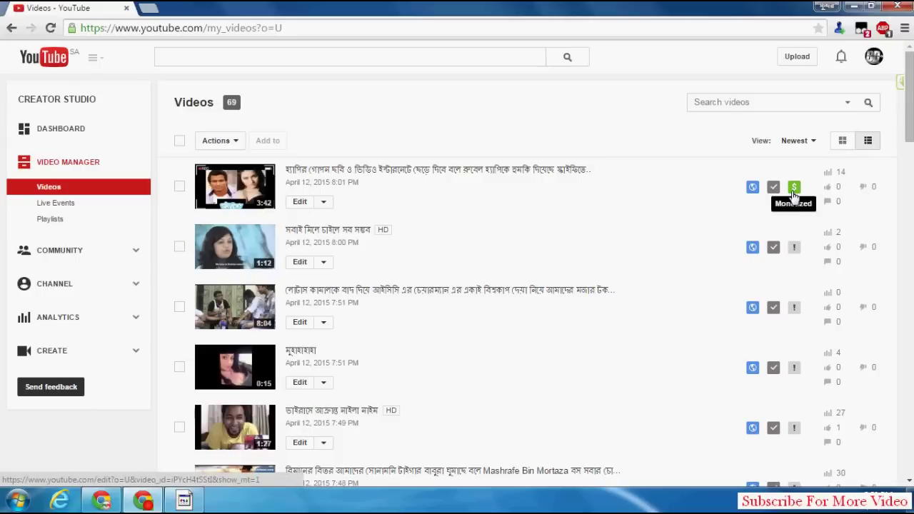
# Examine the monetization status icons of the uploaded videos throughout the first page of the video list
pyautogui.scroll(-10, 893, 179)
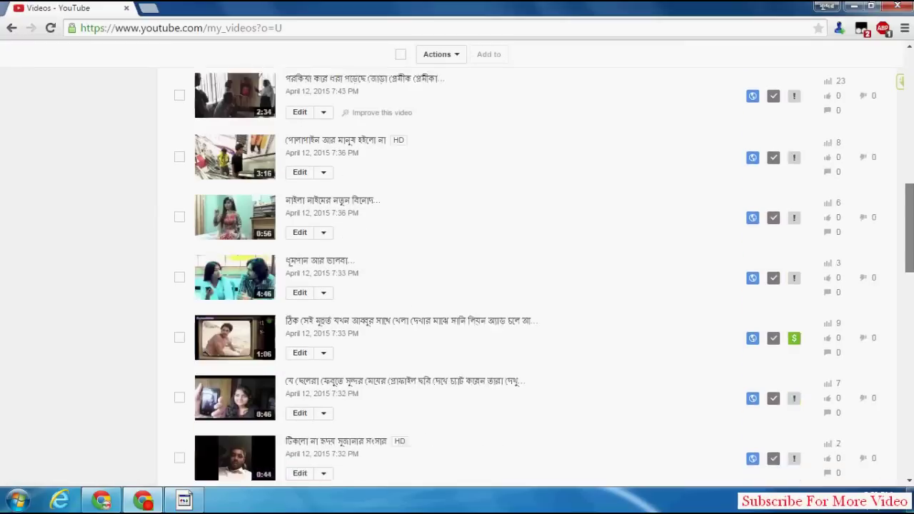
pyautogui.scroll(2, 807, 278)
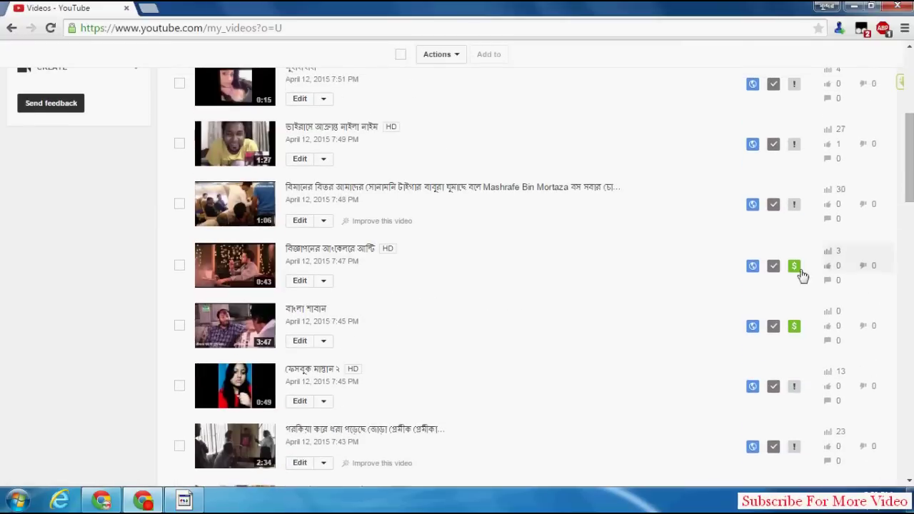
pyautogui.scroll(5, 814, 285)
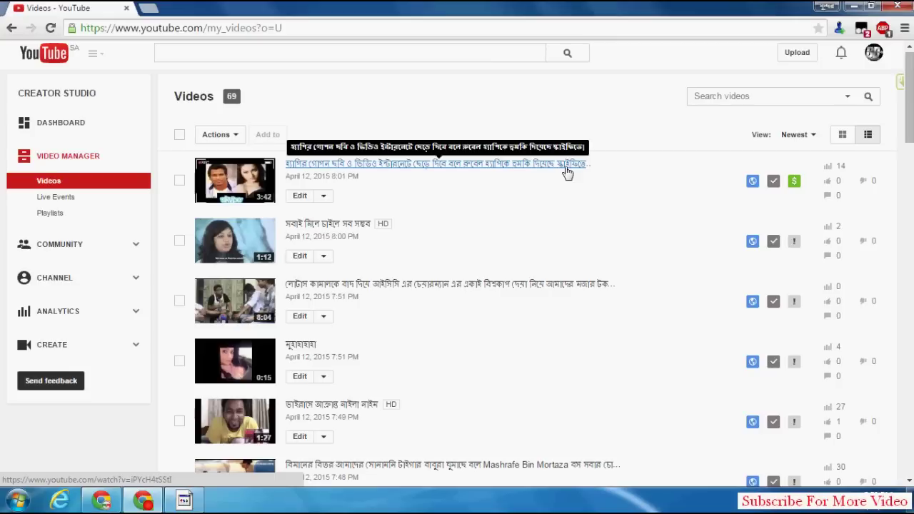
pyautogui.scroll(-5, 821, 196)
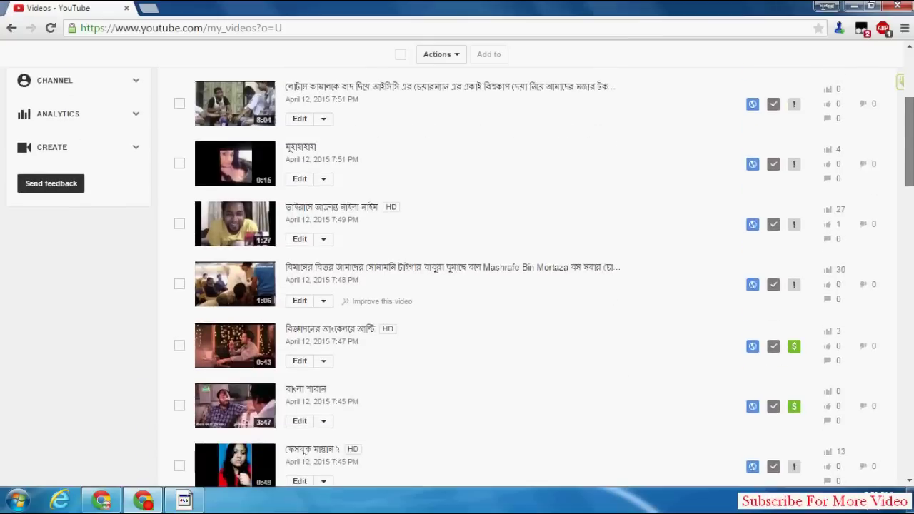
pyautogui.scroll(3, 457, 278)
pyautogui.scroll(-12, 458, 278)
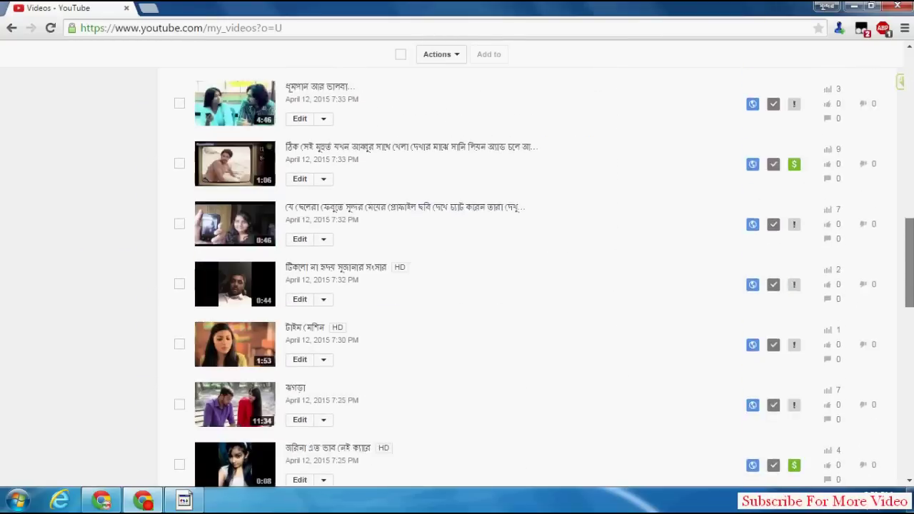
pyautogui.scroll(-10, 457, 278)
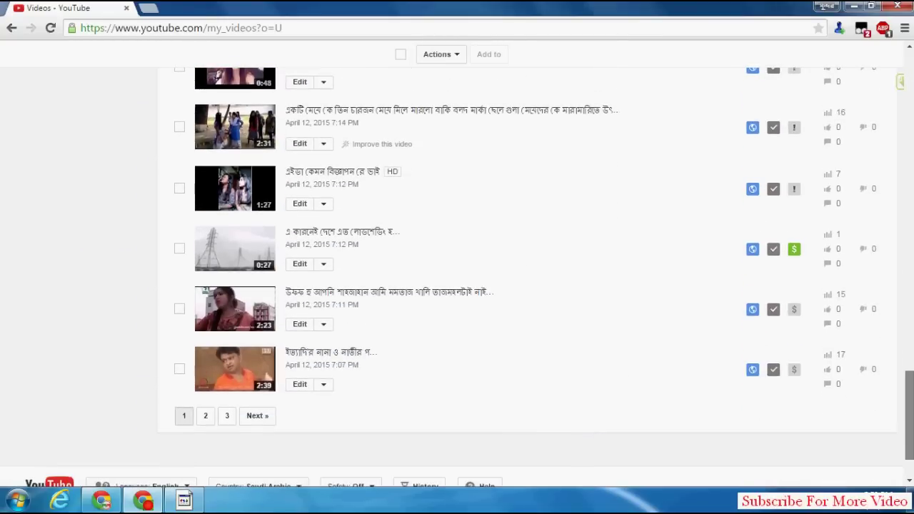
pyautogui.scroll(2, 812, 394)
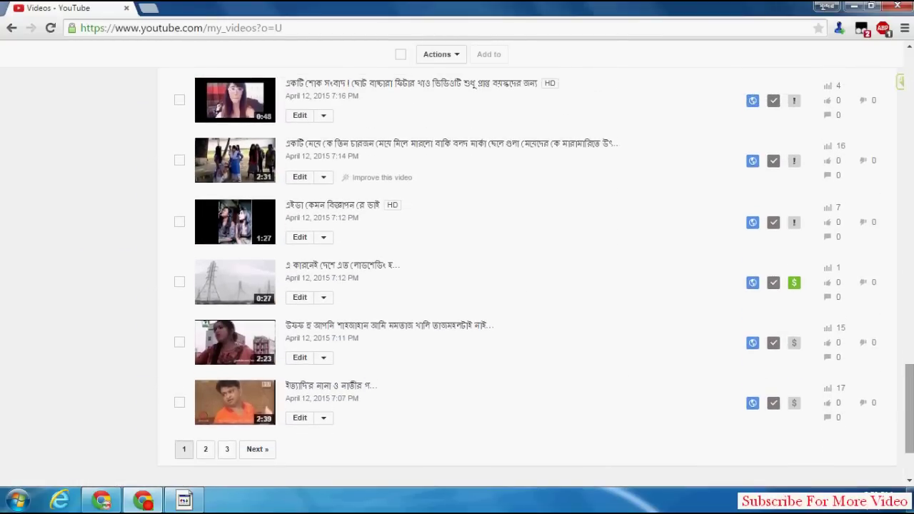
pyautogui.scroll(10, 812, 394)
pyautogui.scroll(5, 457, 278)
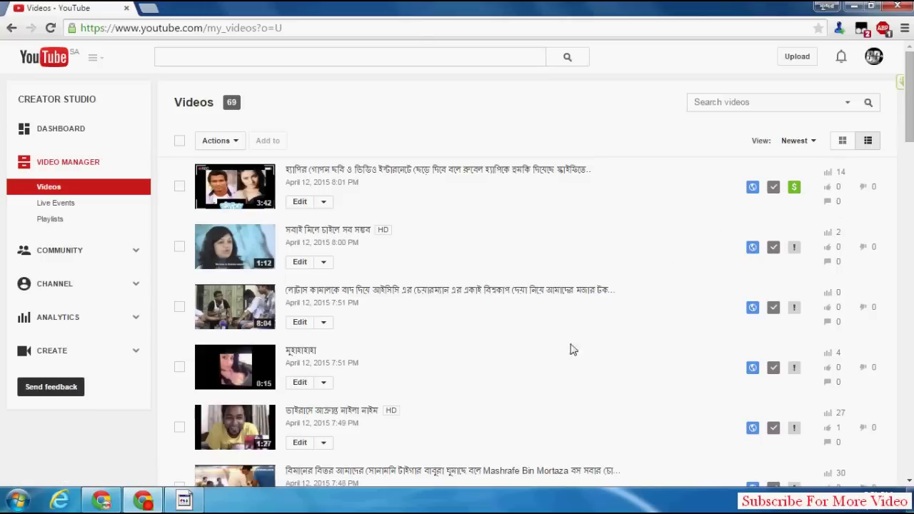
# Open the 2:23 video dated April 12, 2015 7:11 PM, near the end of the list, for editing its info and settings
pyautogui.moveTo(909, 107); pyautogui.dragTo(910, 445)
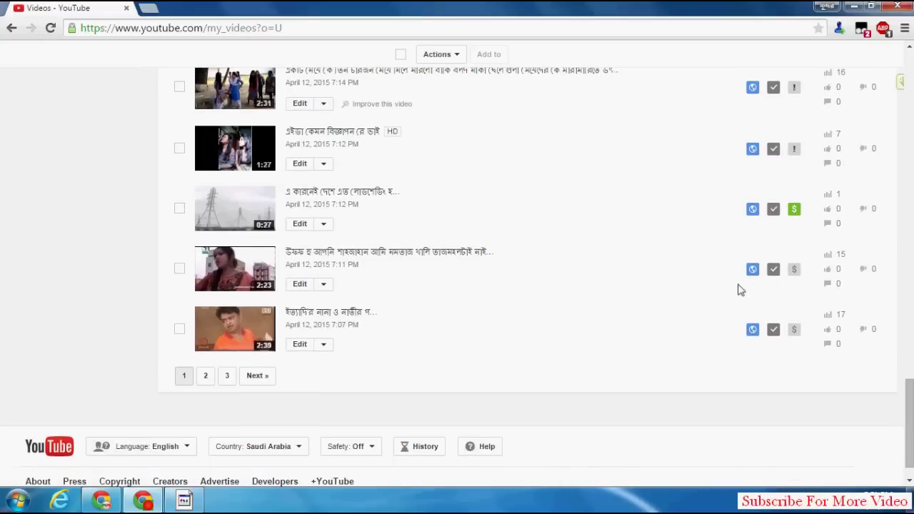
pyautogui.click(301, 285)
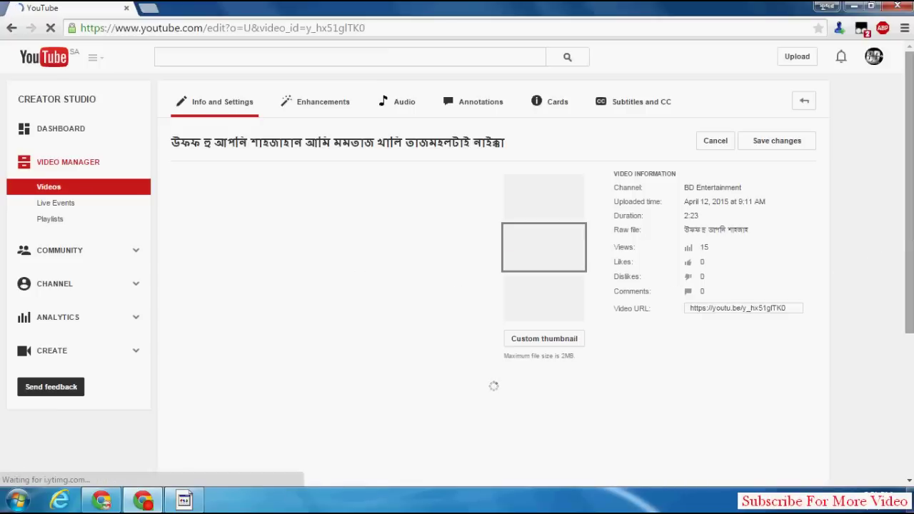
pyautogui.scroll(-1, 457, 268)
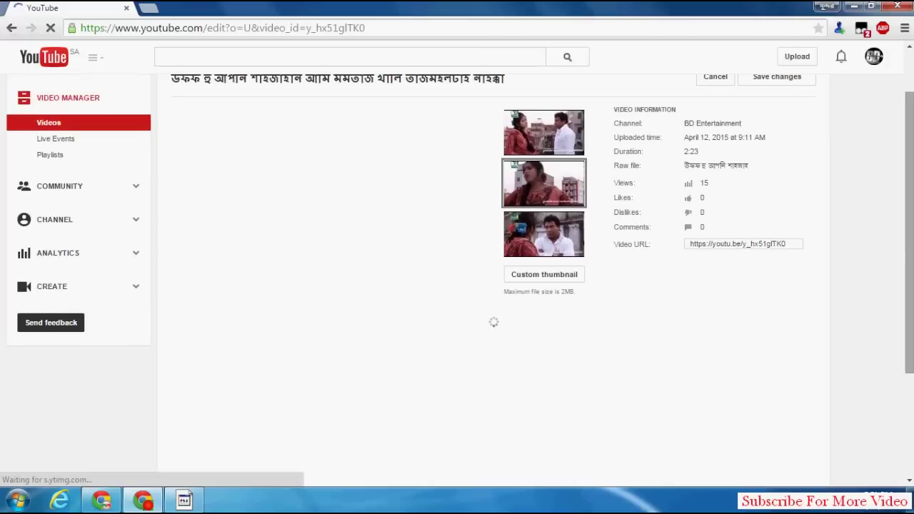